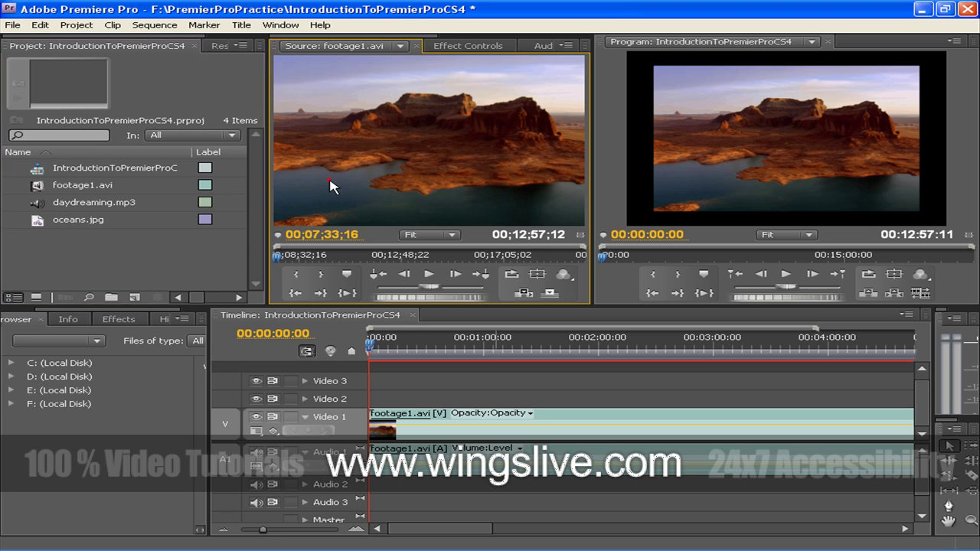
click(636, 196)
click(208, 257)
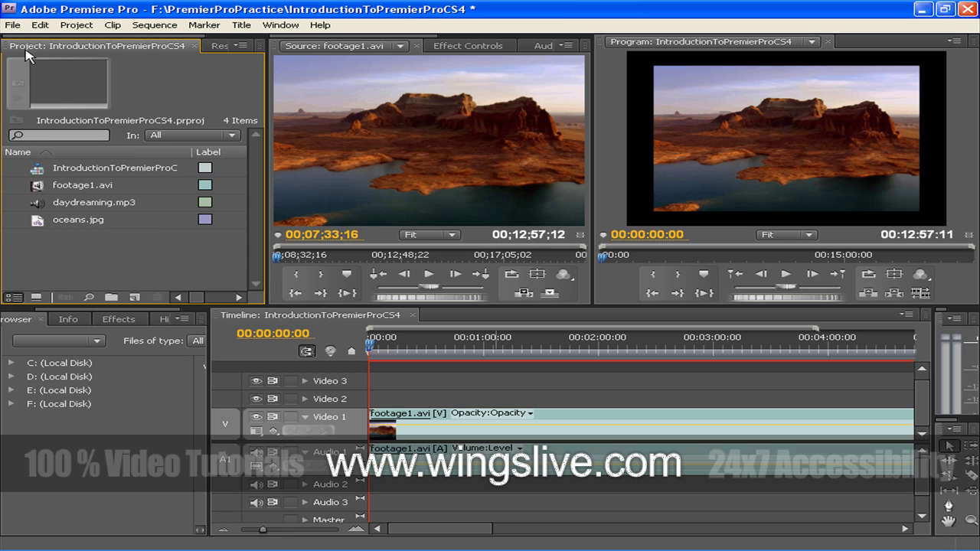
click(217, 47)
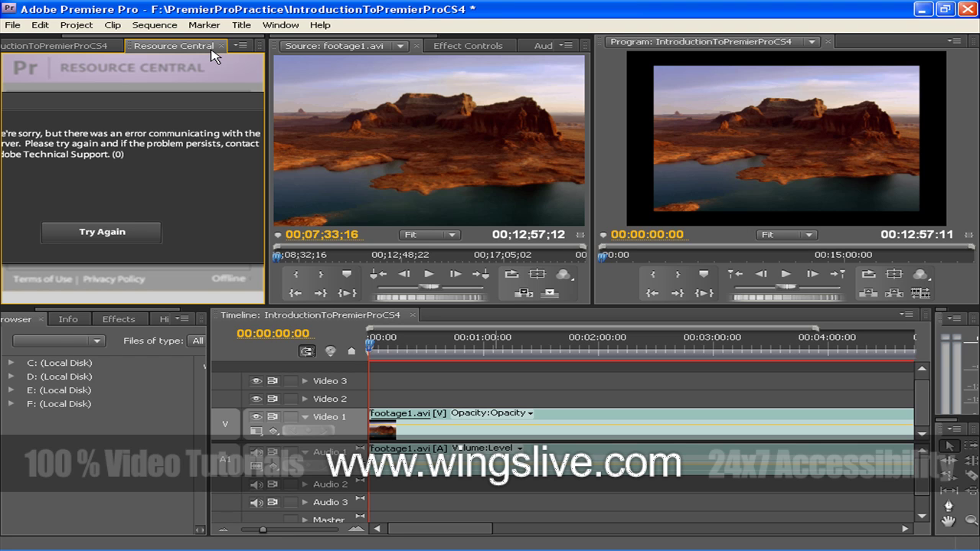
click(82, 47)
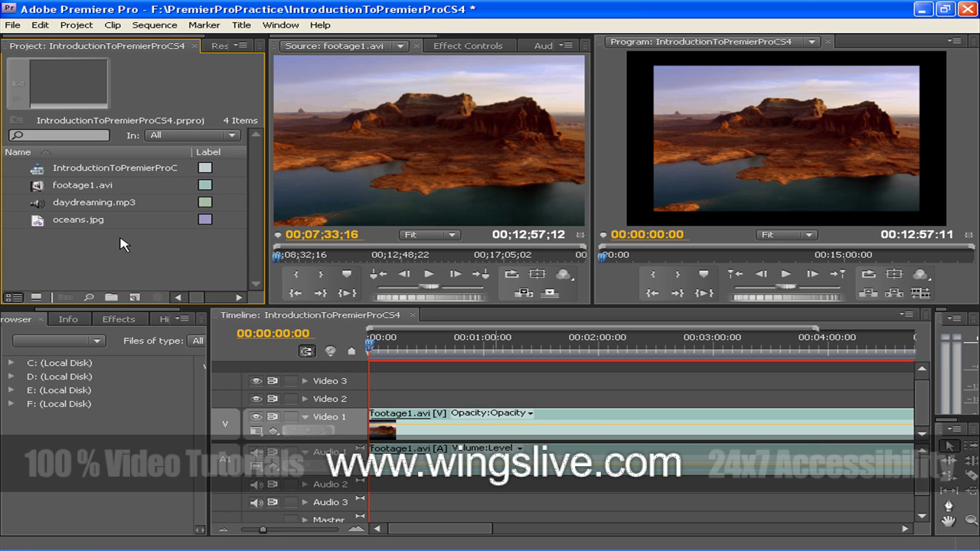
click(219, 46)
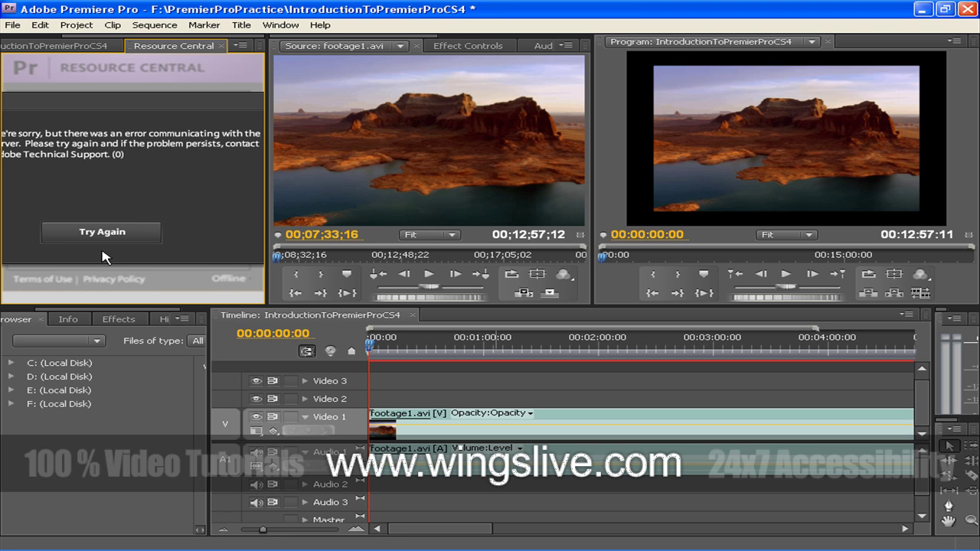
Step: Look over the History panel, then return to the Media Browser
click(139, 409)
drag(71, 310, 27, 311)
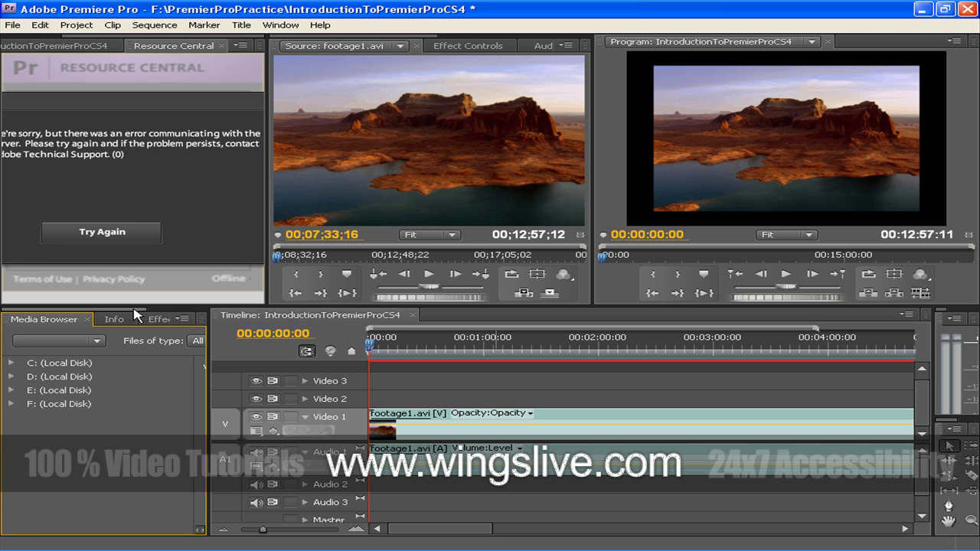
drag(135, 310, 197, 311)
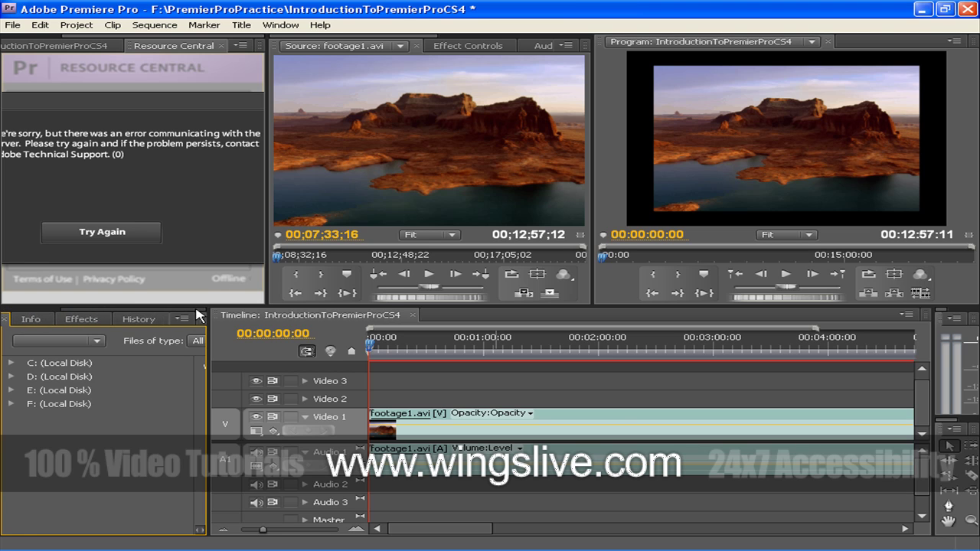
click(140, 325)
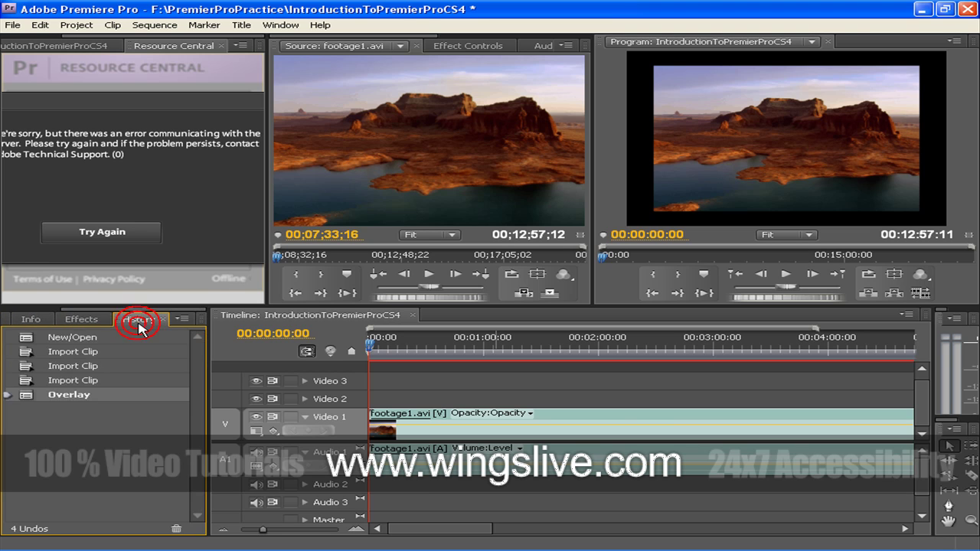
drag(138, 311, 52, 310)
click(46, 324)
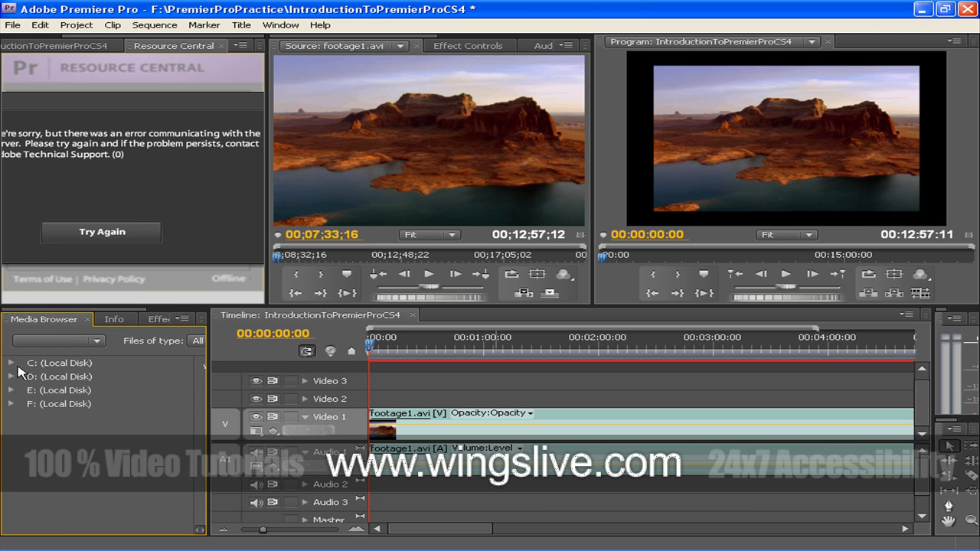
Step: Expand and collapse drives C: and E:, then show Info with Video 1 and Audio 1 timecodes
click(11, 364)
click(10, 364)
click(11, 390)
click(11, 391)
click(104, 321)
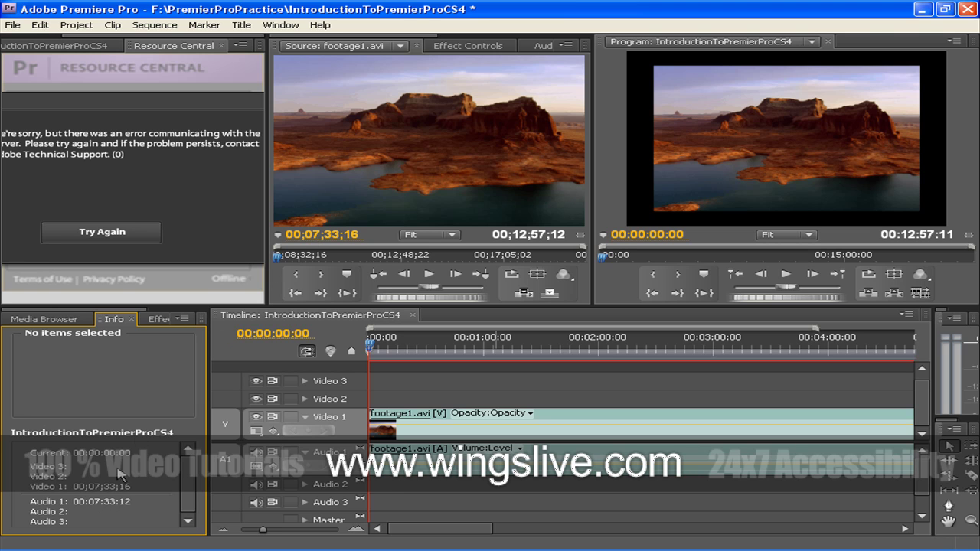
Step: Review the Effects and History panels, then go back to the Media Browser listing drives C: to F:
click(155, 319)
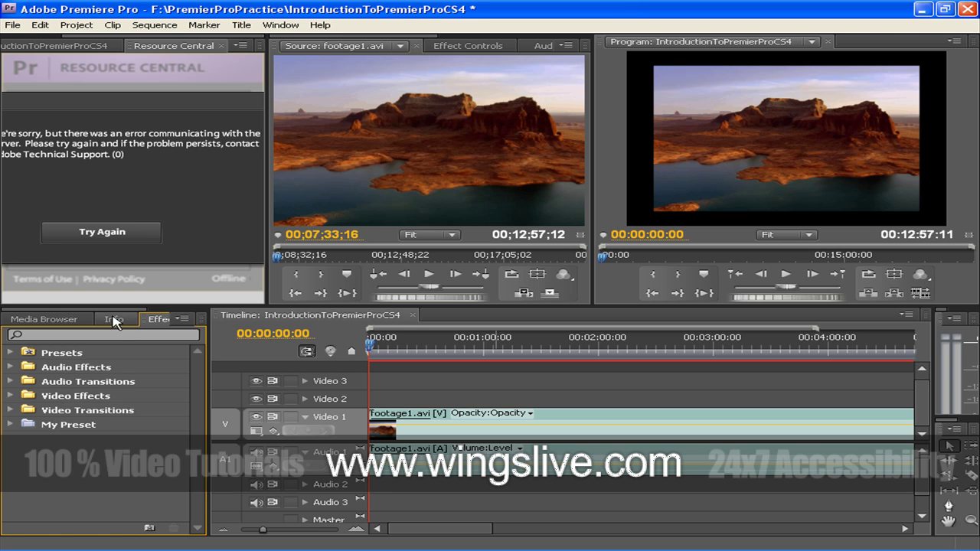
drag(107, 308, 142, 310)
click(144, 321)
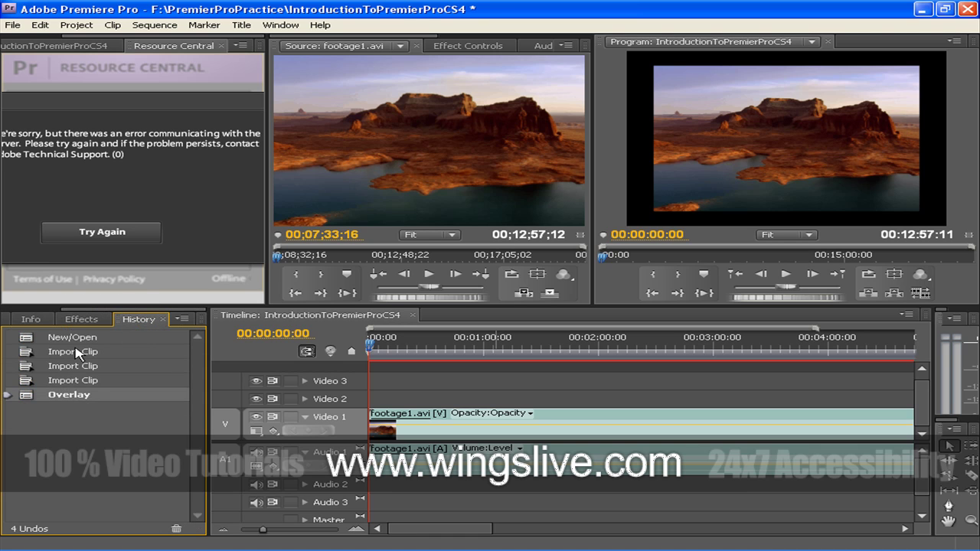
drag(92, 309, 38, 309)
click(34, 321)
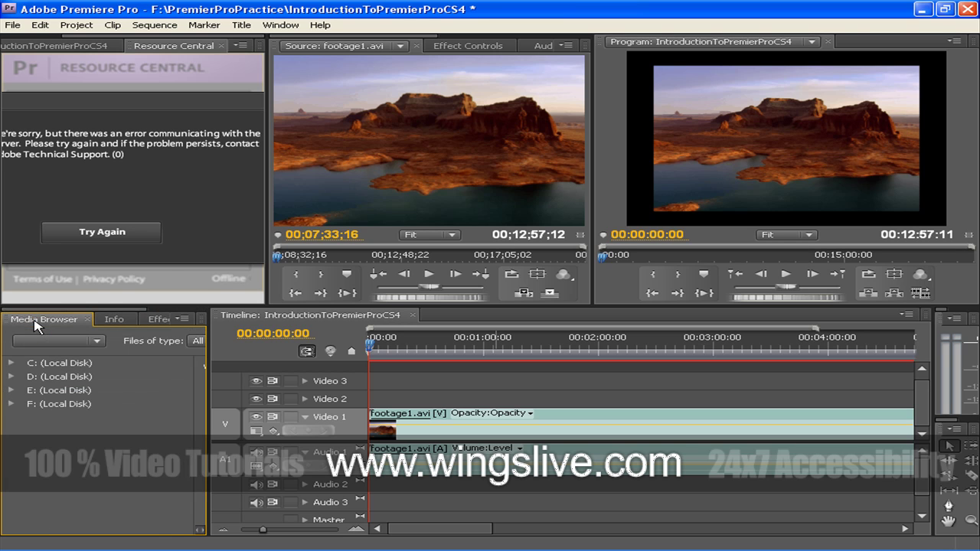
drag(109, 43, 320, 86)
Step: Cycle through the Audio Mixer and Metadata panels, then bring back the footage1.avi Source monitor
click(372, 166)
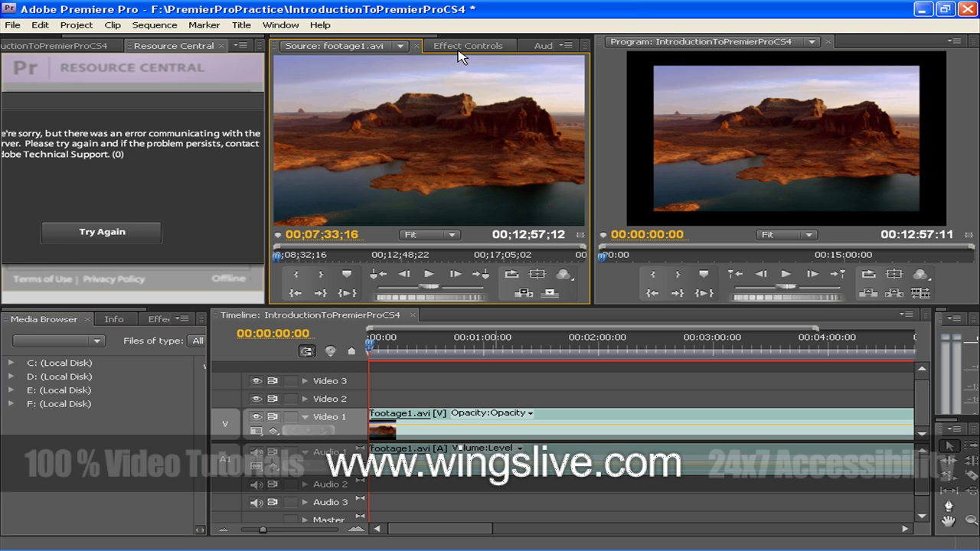
click(542, 46)
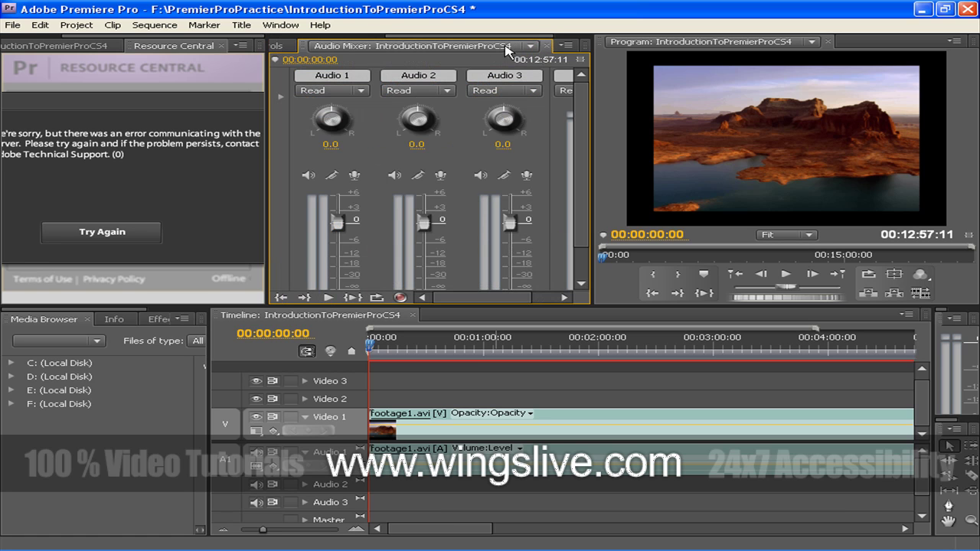
drag(473, 37, 541, 40)
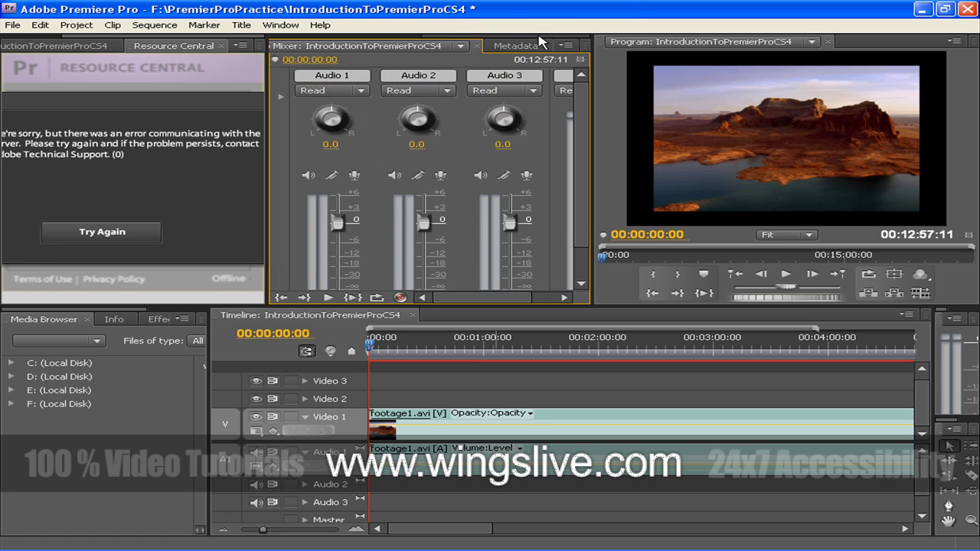
click(515, 48)
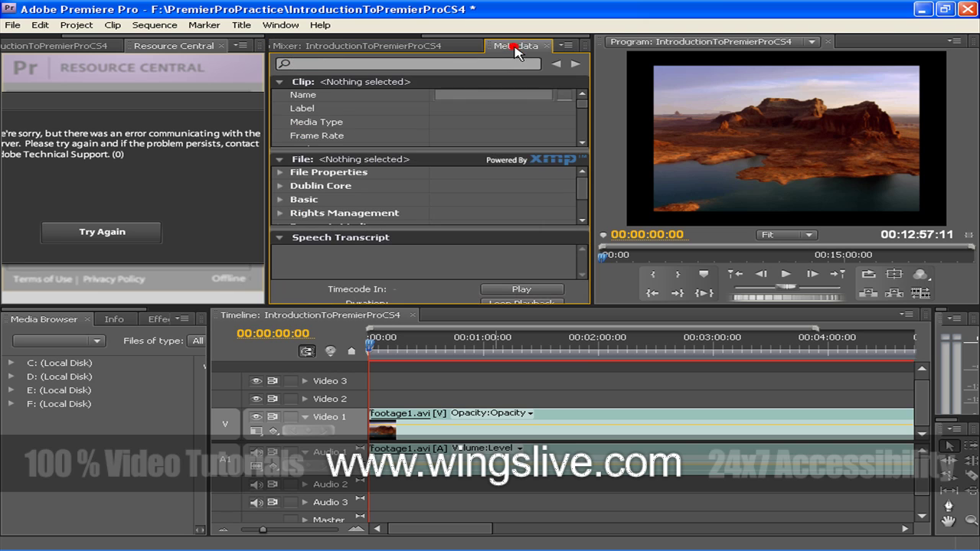
drag(515, 34, 372, 44)
click(371, 46)
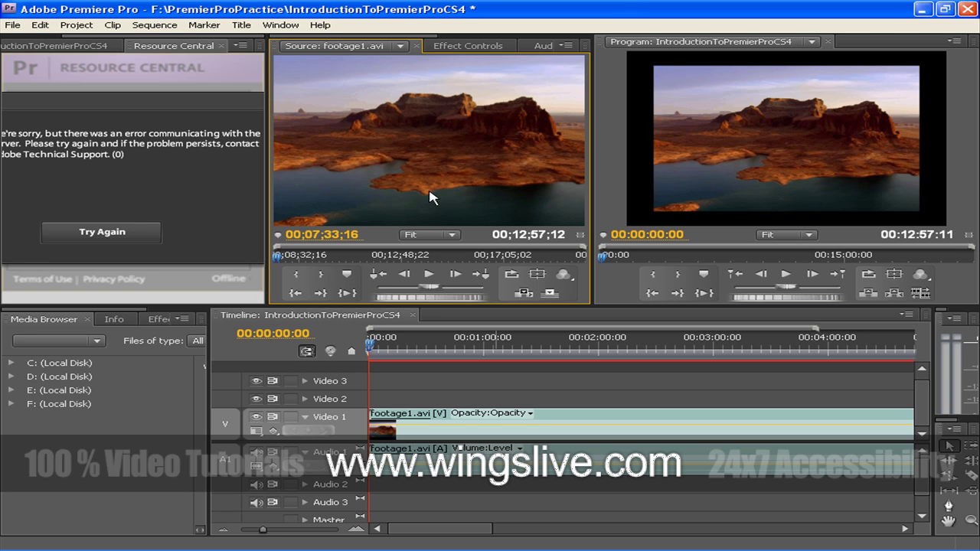
Step: Select footage1.avi on Video 1 and show its Metadata: a Movie at 29.97 fps
click(459, 47)
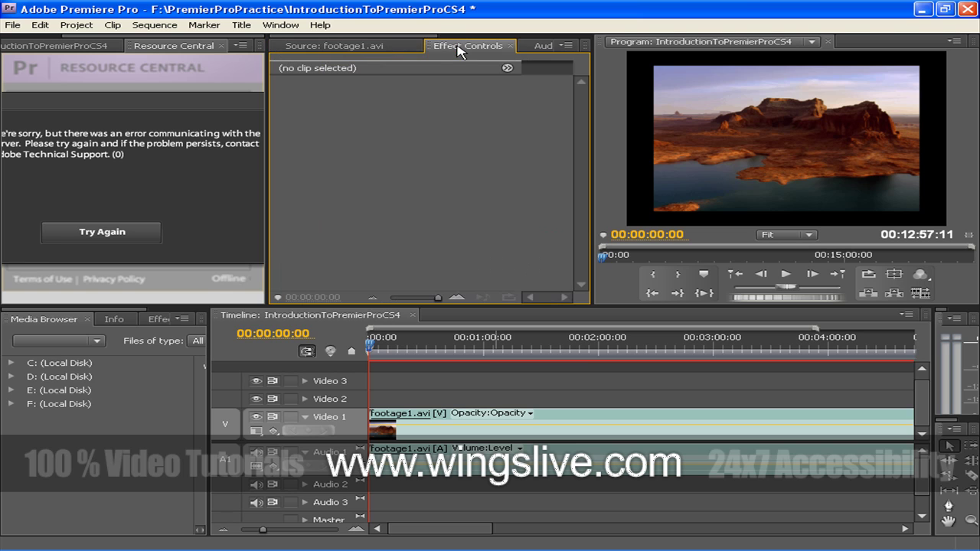
click(412, 420)
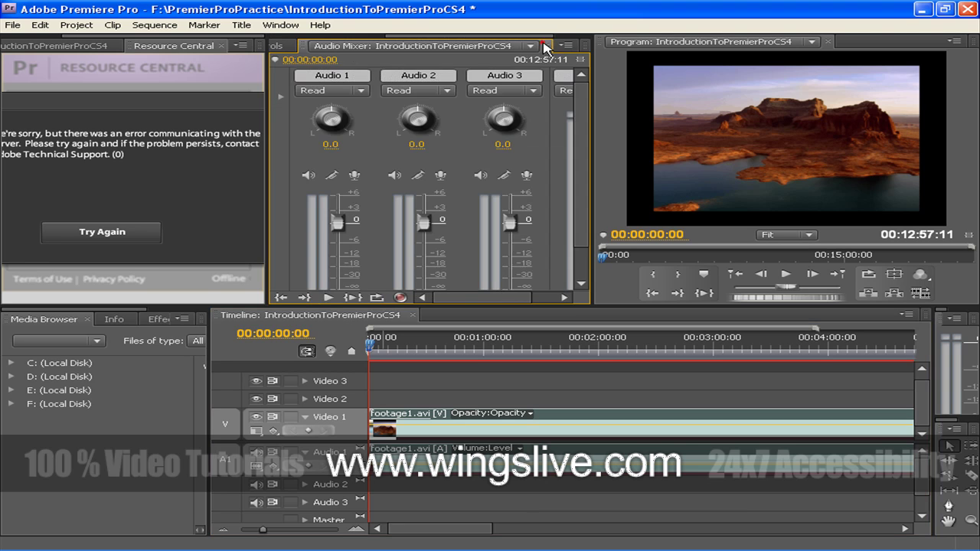
click(545, 45)
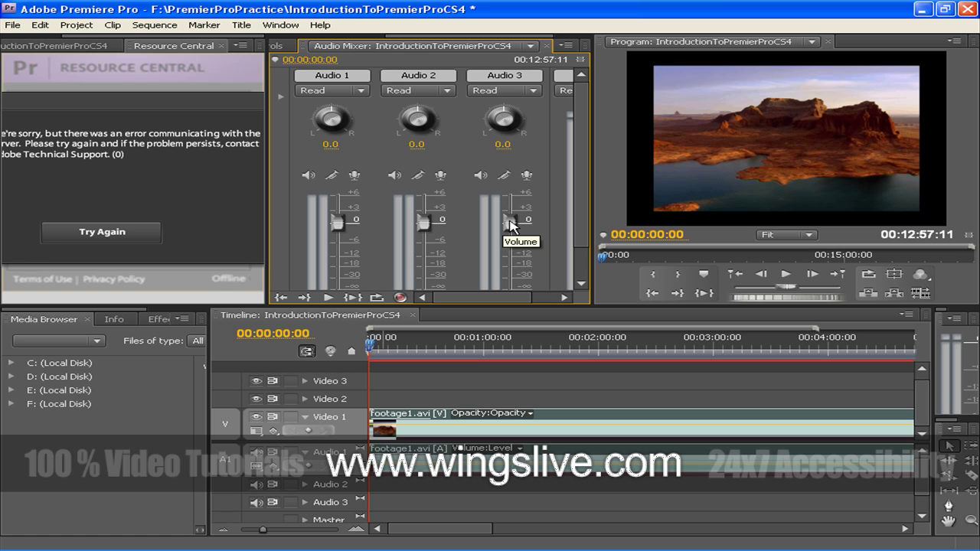
scroll(536, 45, down, 1)
click(529, 45)
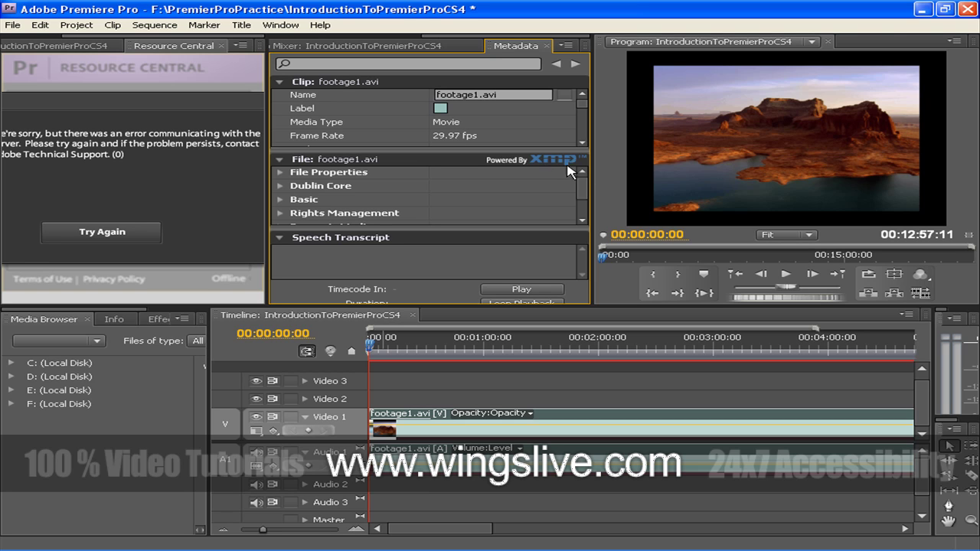
Step: Select then deselect the Program monitor clip and clear the Timeline selection, leaving Metadata empty
click(666, 172)
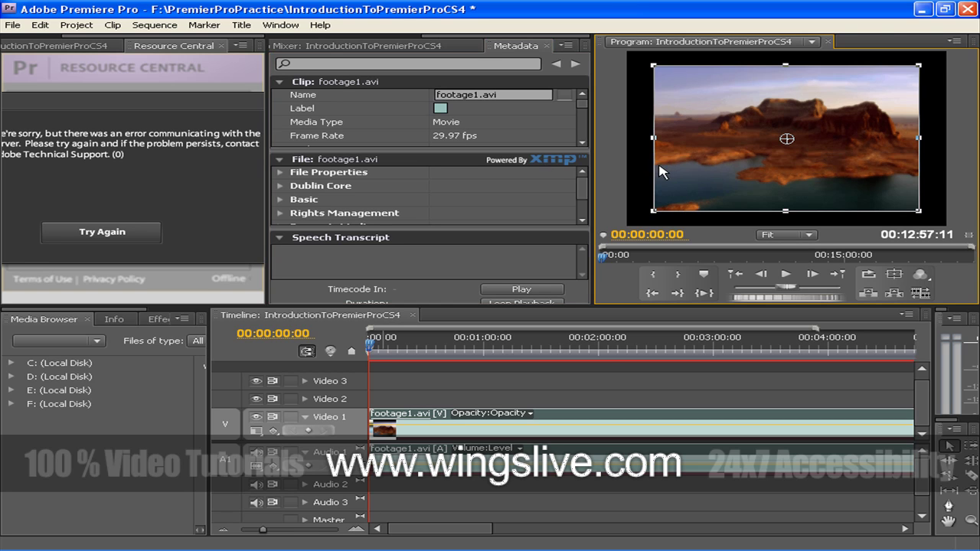
click(637, 174)
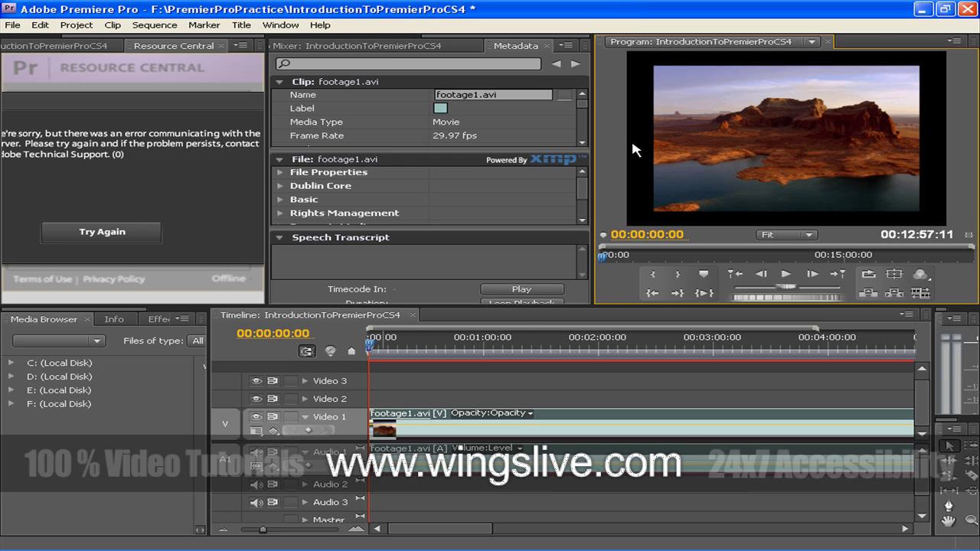
click(469, 382)
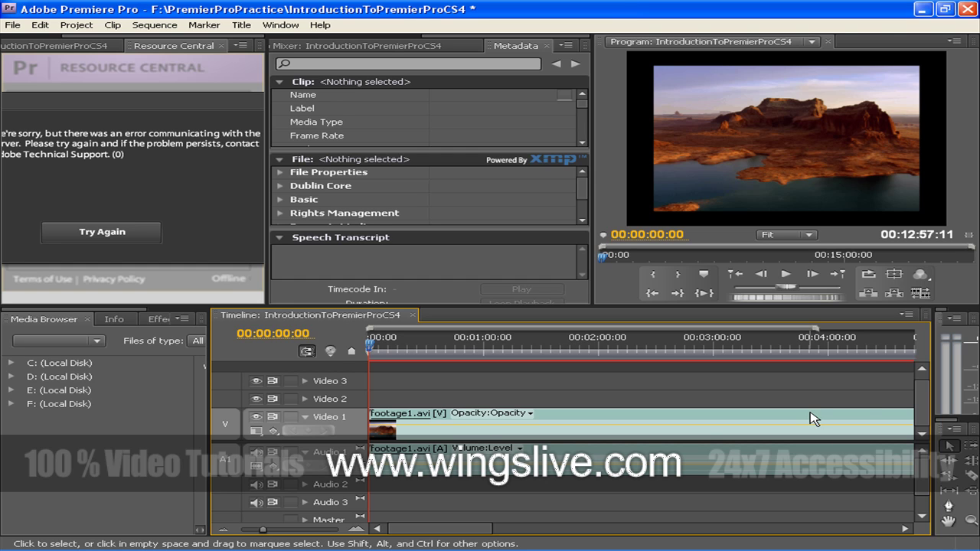
Step: Check the audio meters and Tools panel, then pick the Razor Tool (C)
click(950, 366)
click(940, 459)
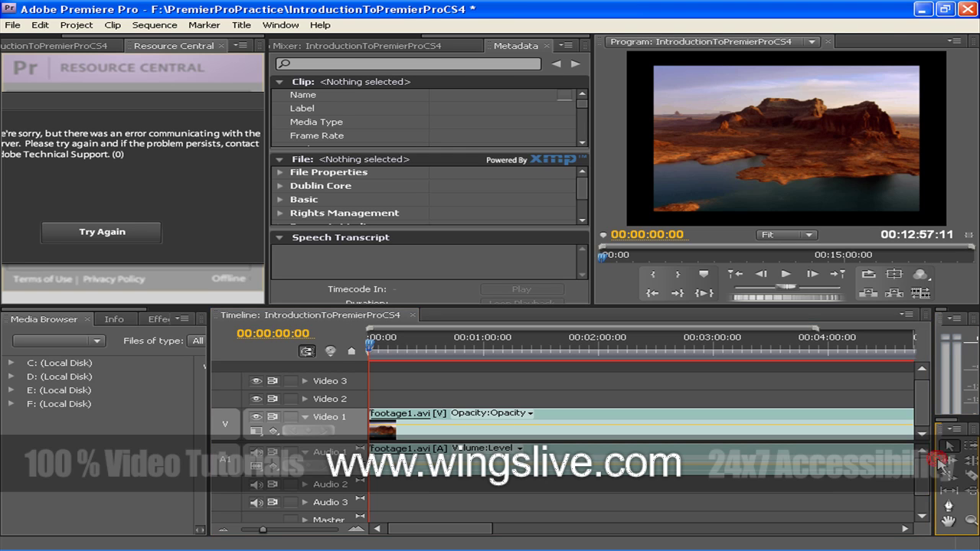
click(938, 397)
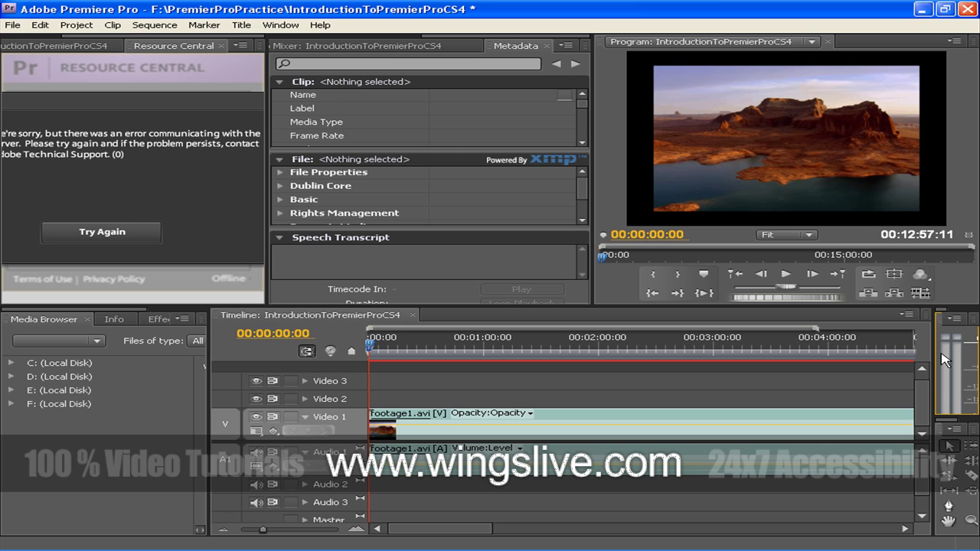
click(935, 431)
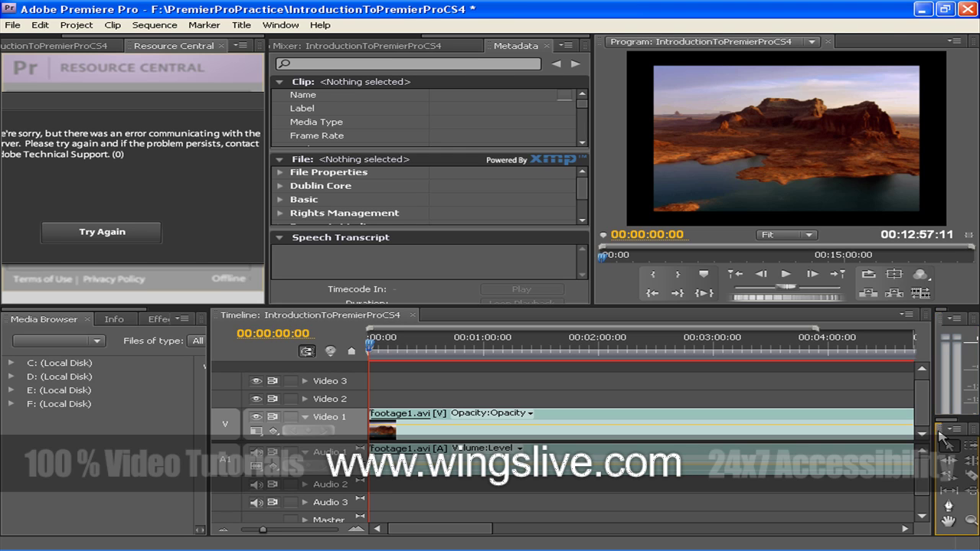
click(970, 479)
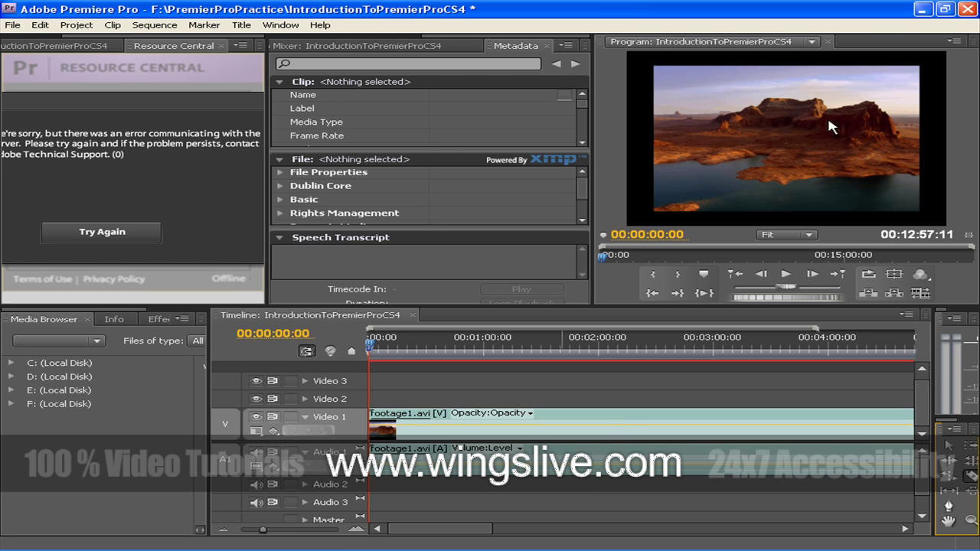
Step: Close Premiere Pro and decline saving the project changes
click(967, 11)
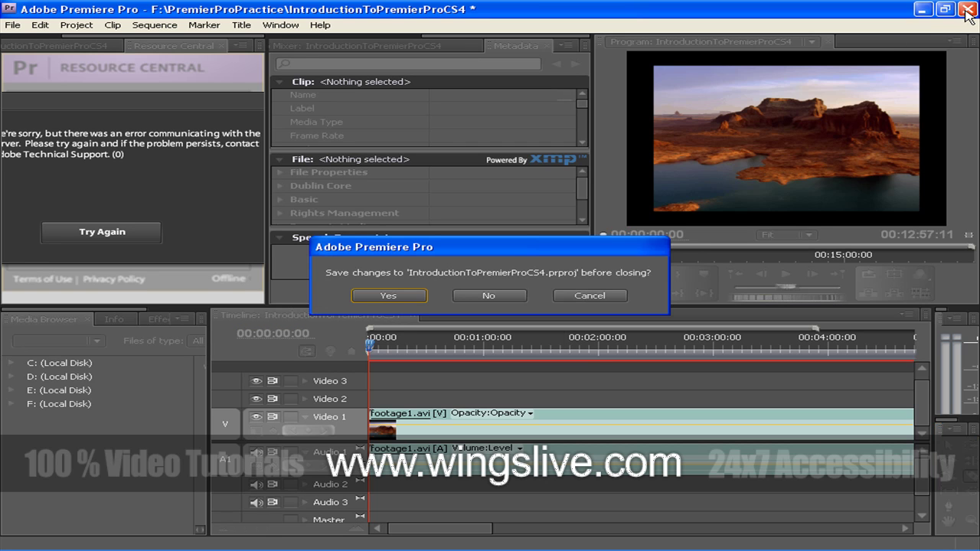
click(495, 297)
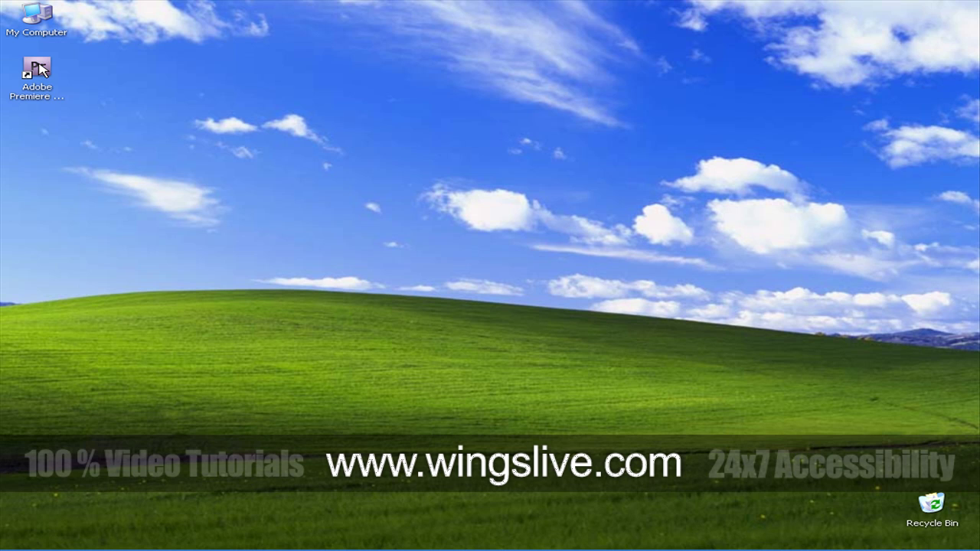
Step: From Start > All Programs > Adobe Master Collection CS4, send Adobe Premiere Pro CS4 to the desktop as a shortcut
click(50, 541)
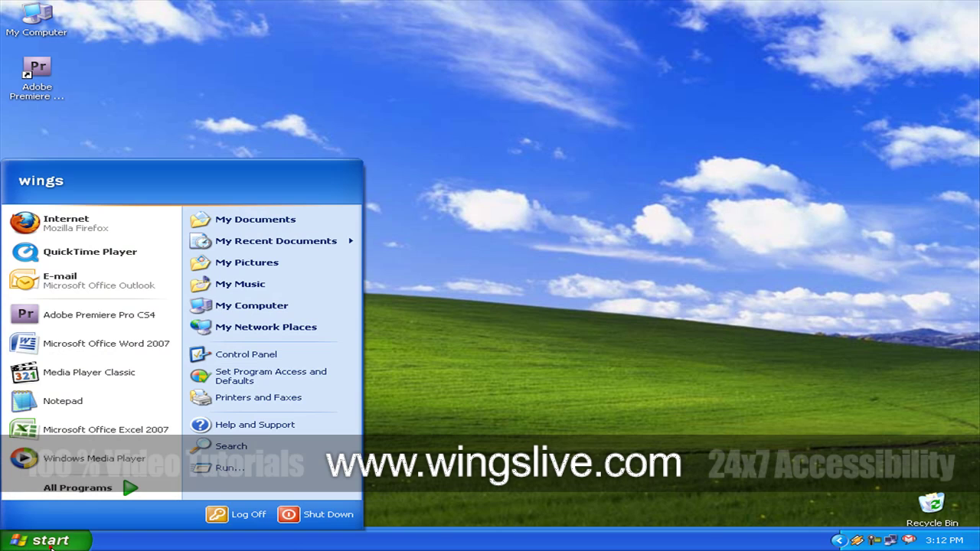
click(84, 490)
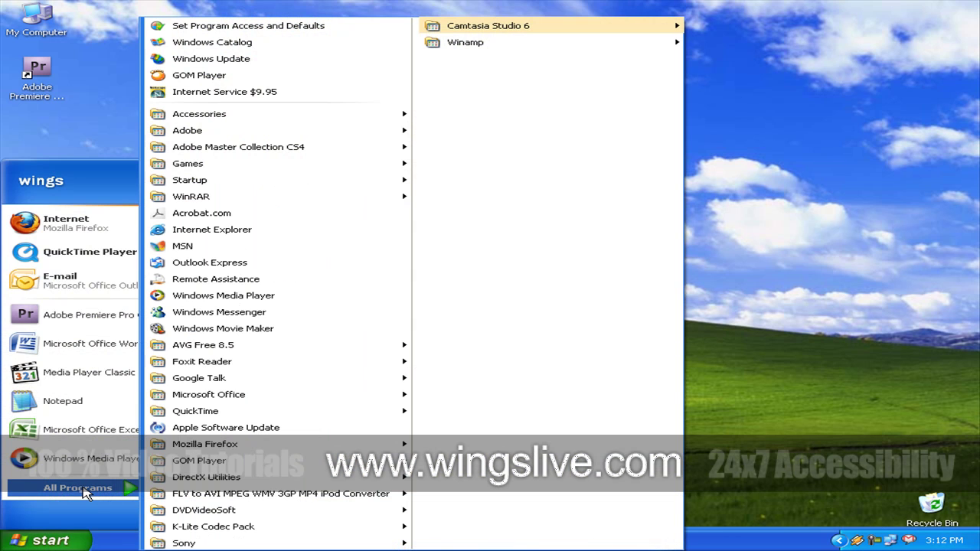
mouse_move(282, 153)
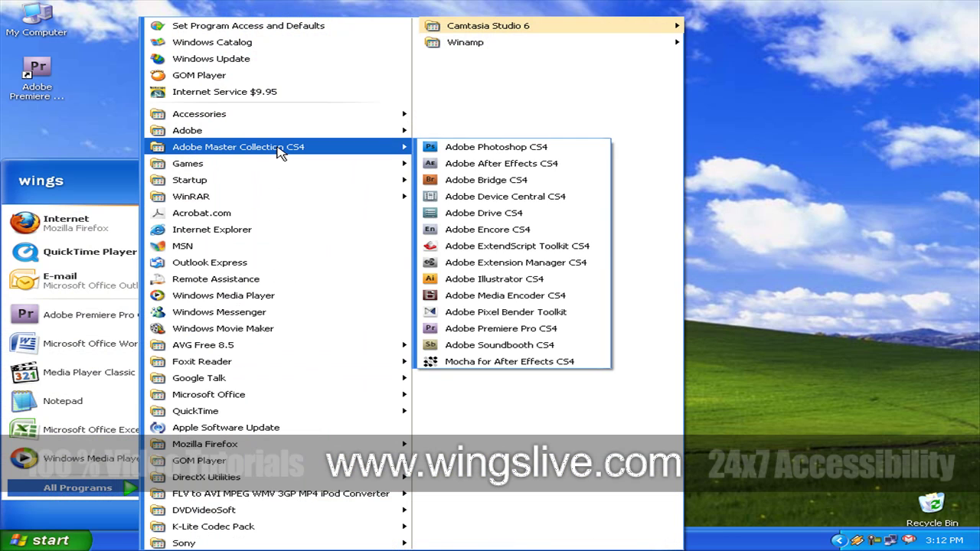
right_click(487, 333)
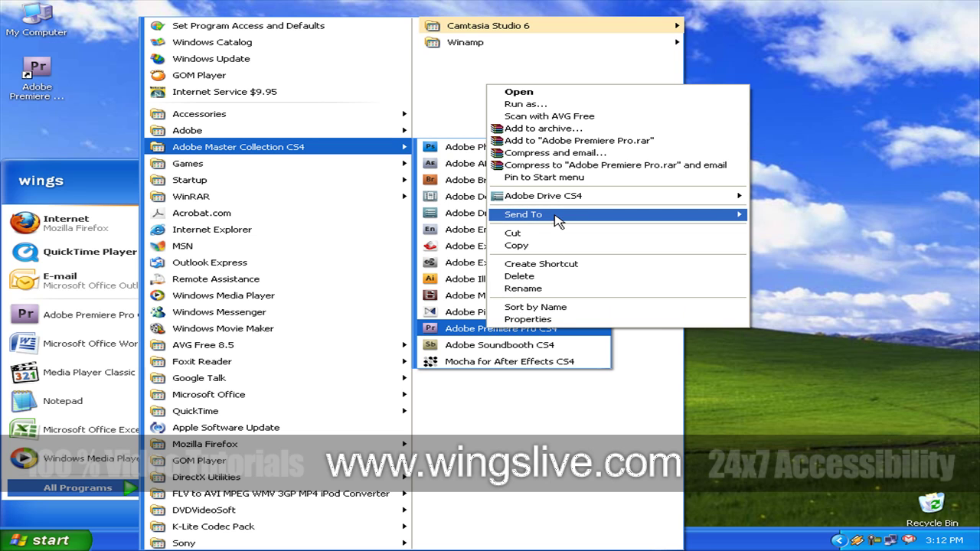
mouse_move(557, 219)
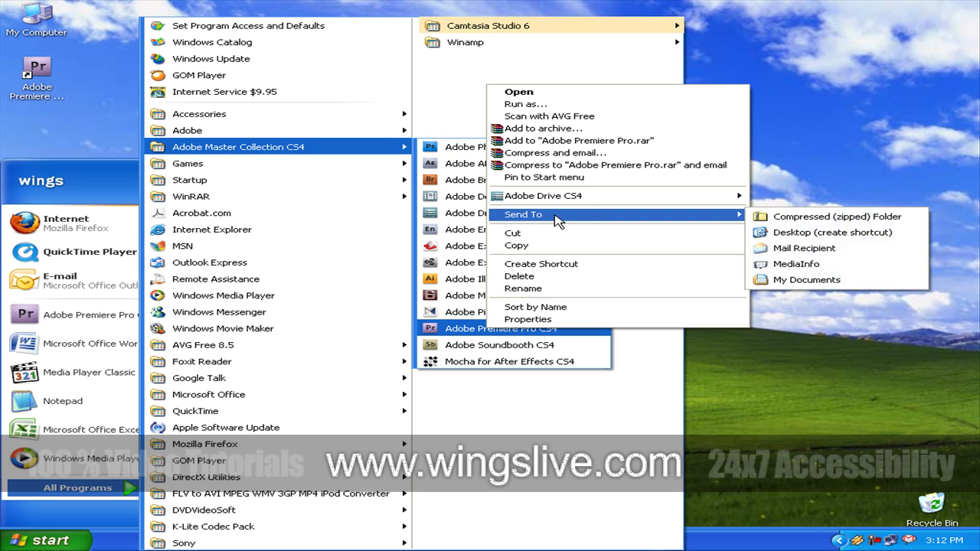
click(783, 239)
click(781, 233)
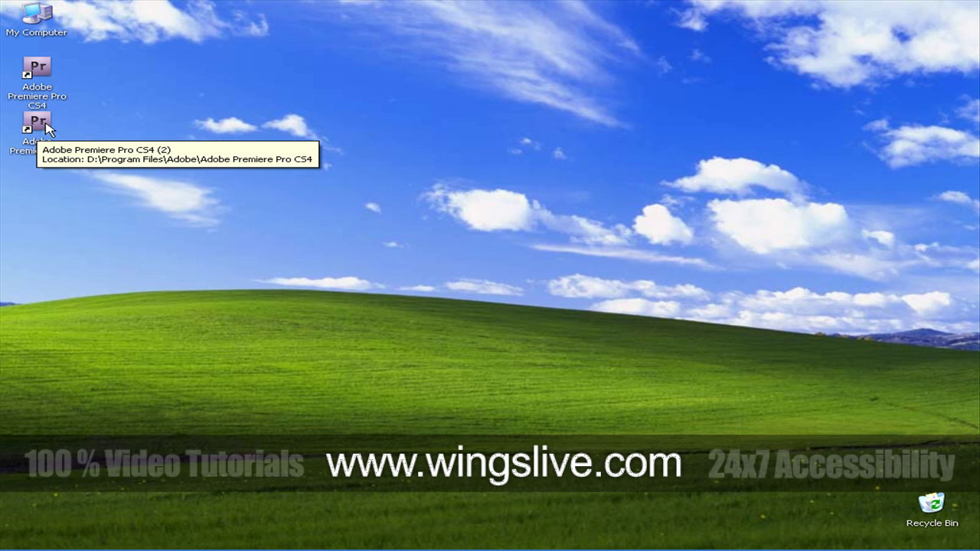
click(60, 540)
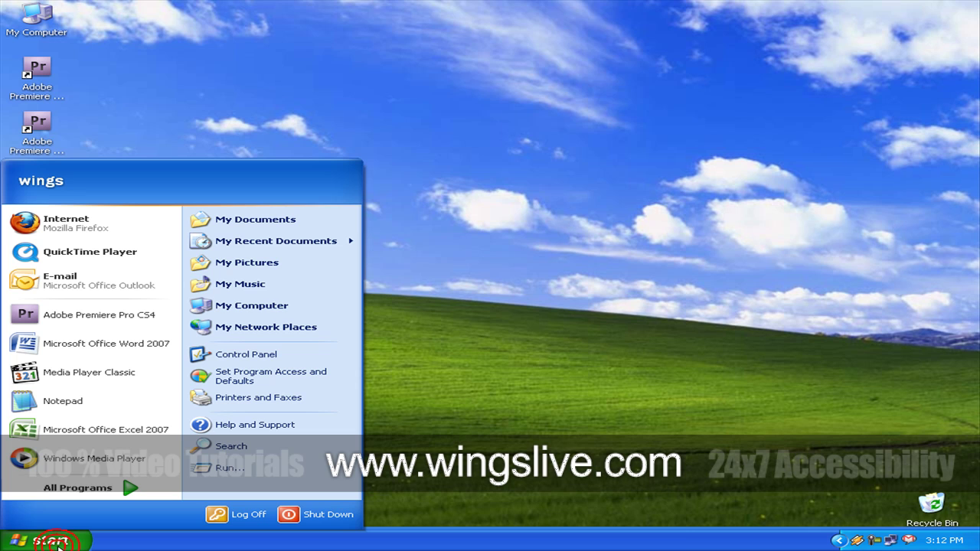